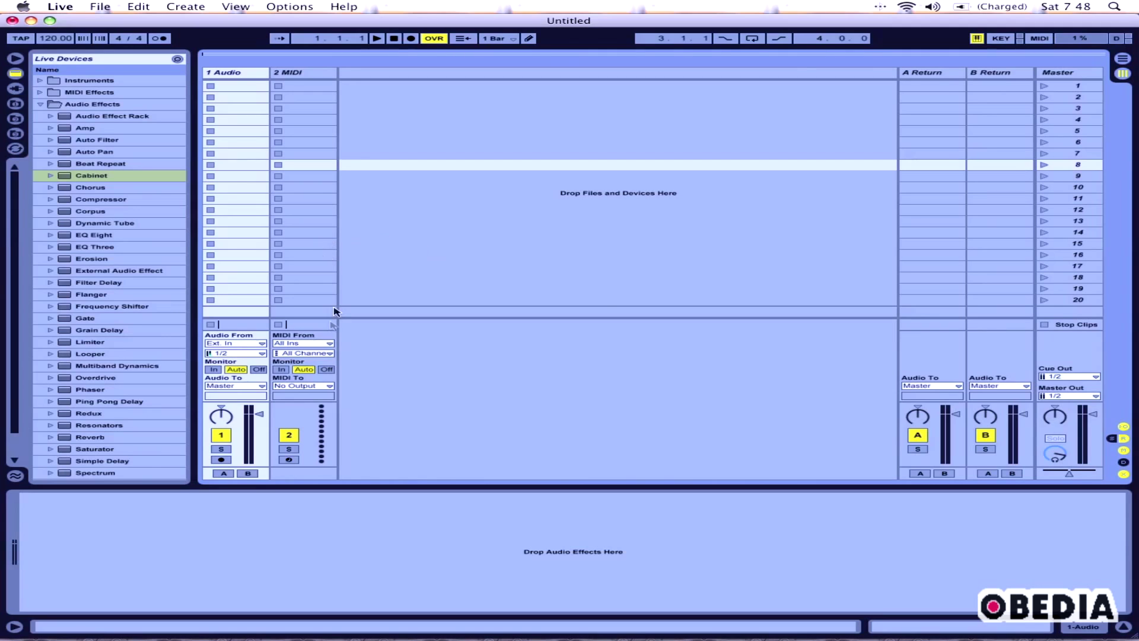
Step: Change the 1 Audio track's input from 1/2 to channel 1 only and arm it for recording
left_click(235, 355)
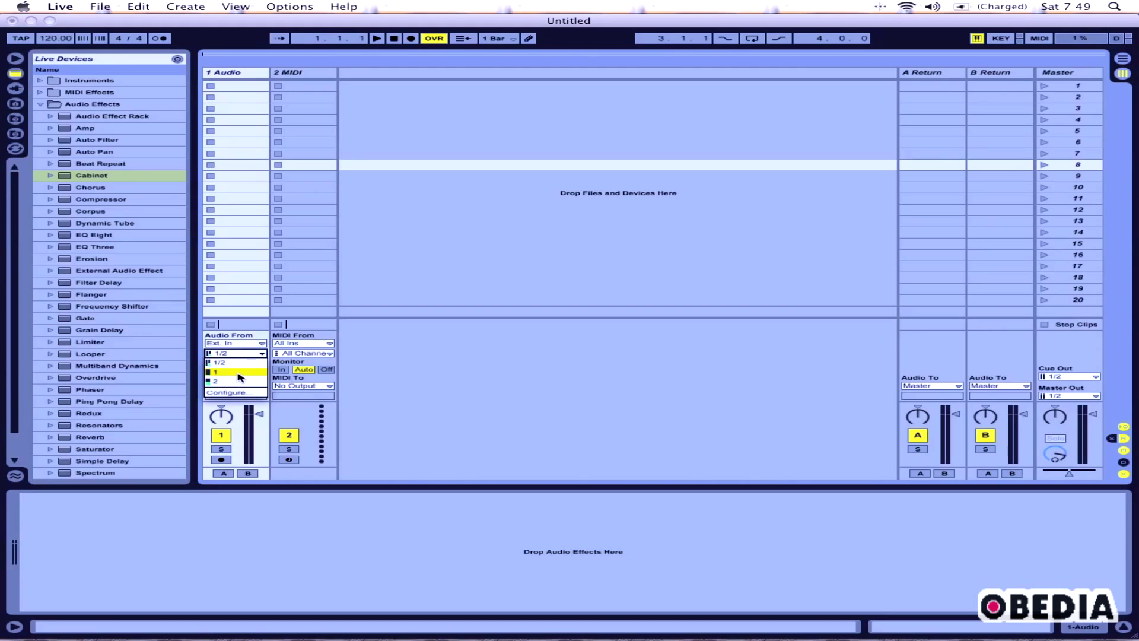
left_click(239, 376)
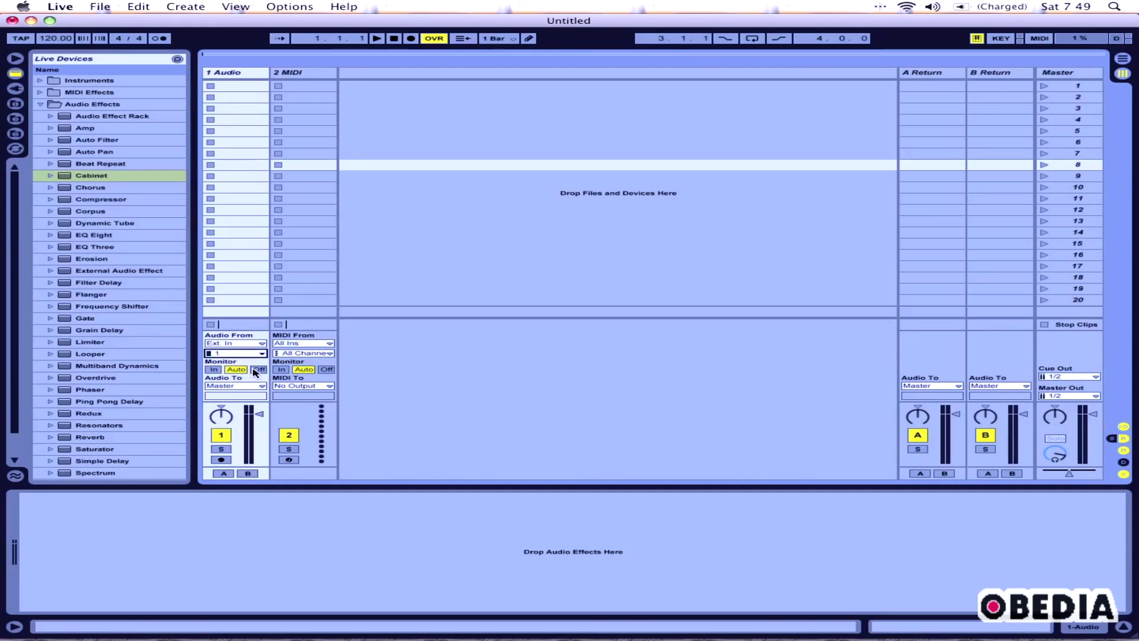
left_click(221, 460)
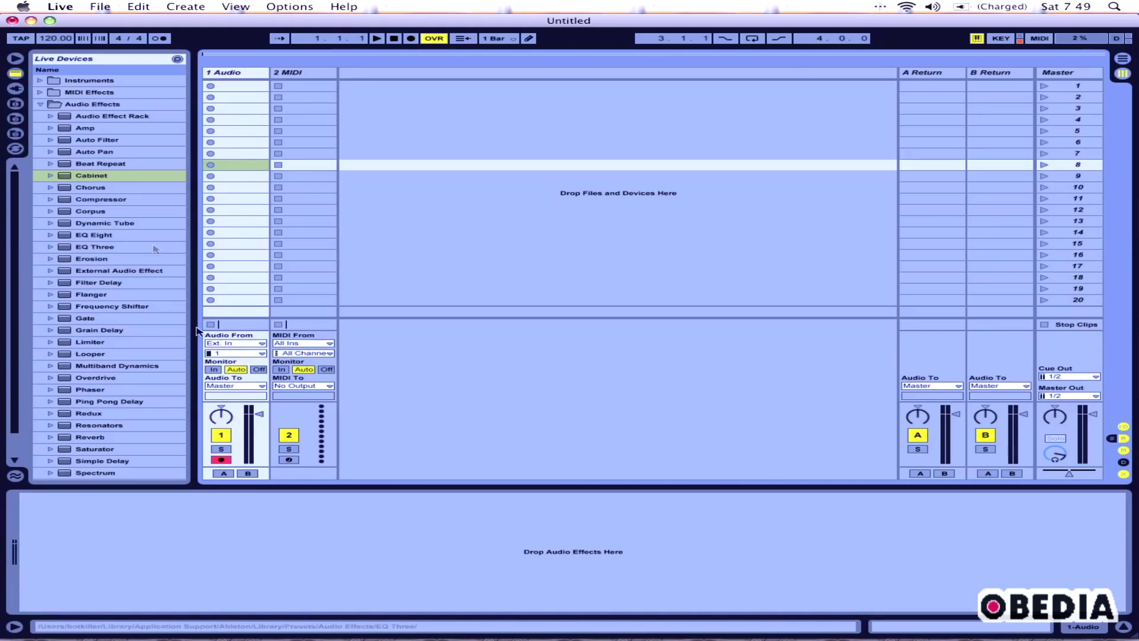
Step: Drag the Amp effect from the Audio Effects browser onto the 1 Audio track
left_click(87, 129)
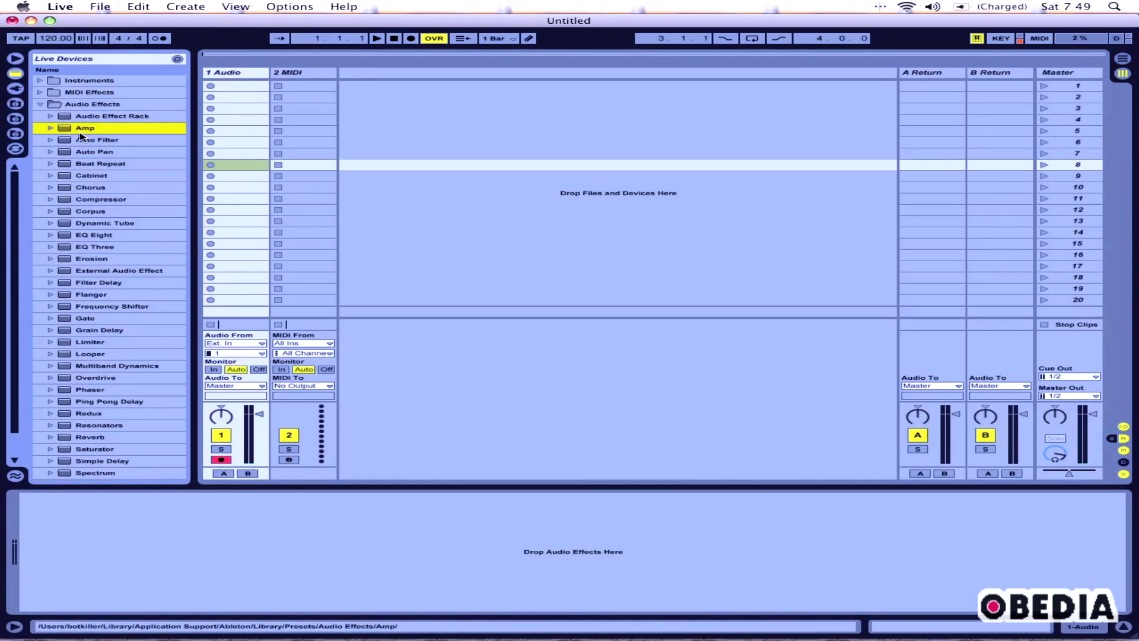
left_click_drag(68, 132, 230, 121)
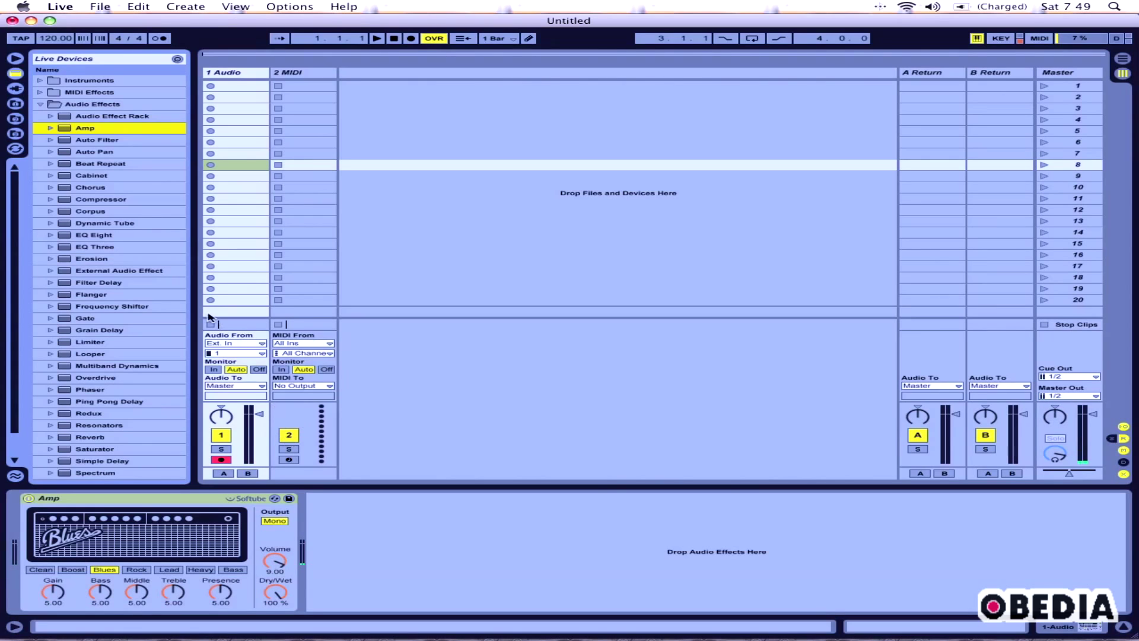
Step: Add a Cabinet after the Amp and set its speaker to 4x10 Bass
left_click(110, 179)
left_click_drag(115, 176, 360, 511)
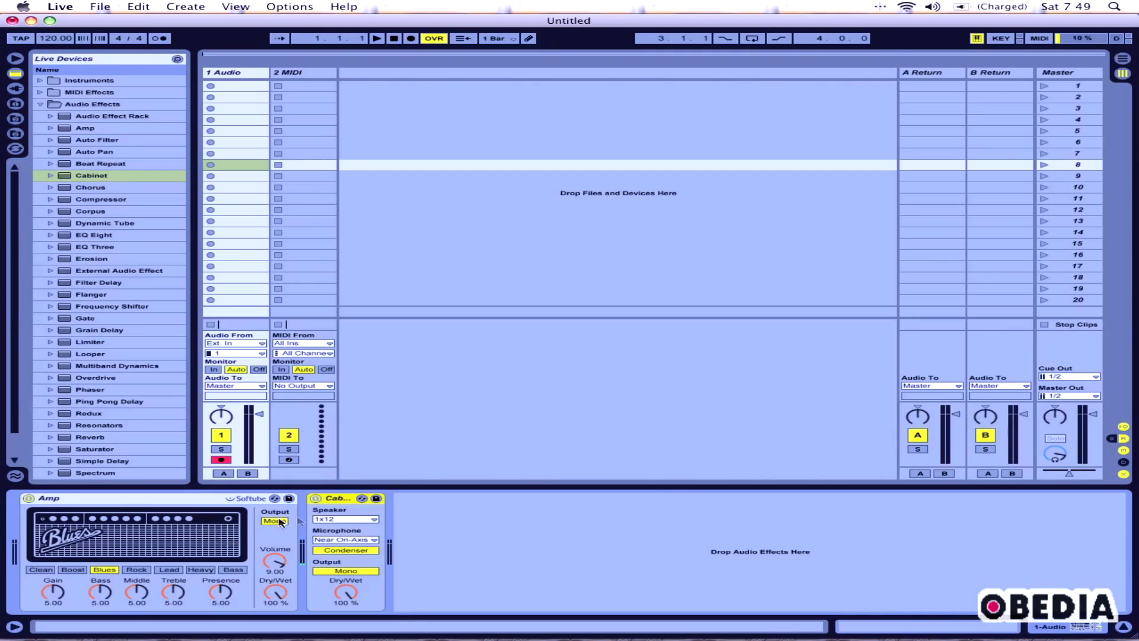
left_click(329, 520)
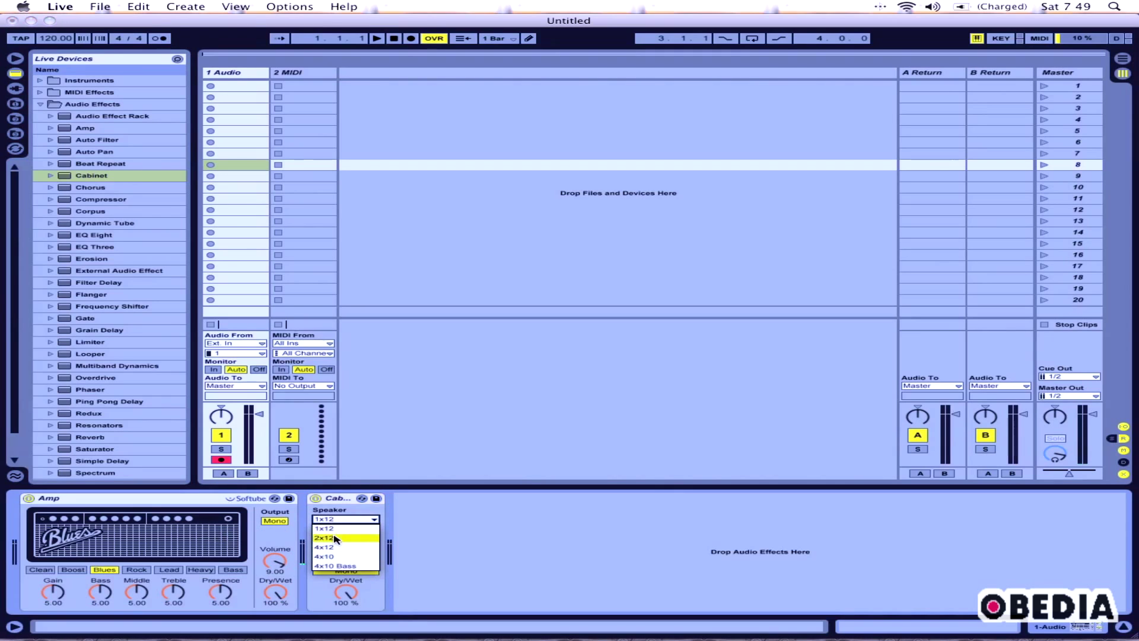
left_click(351, 568)
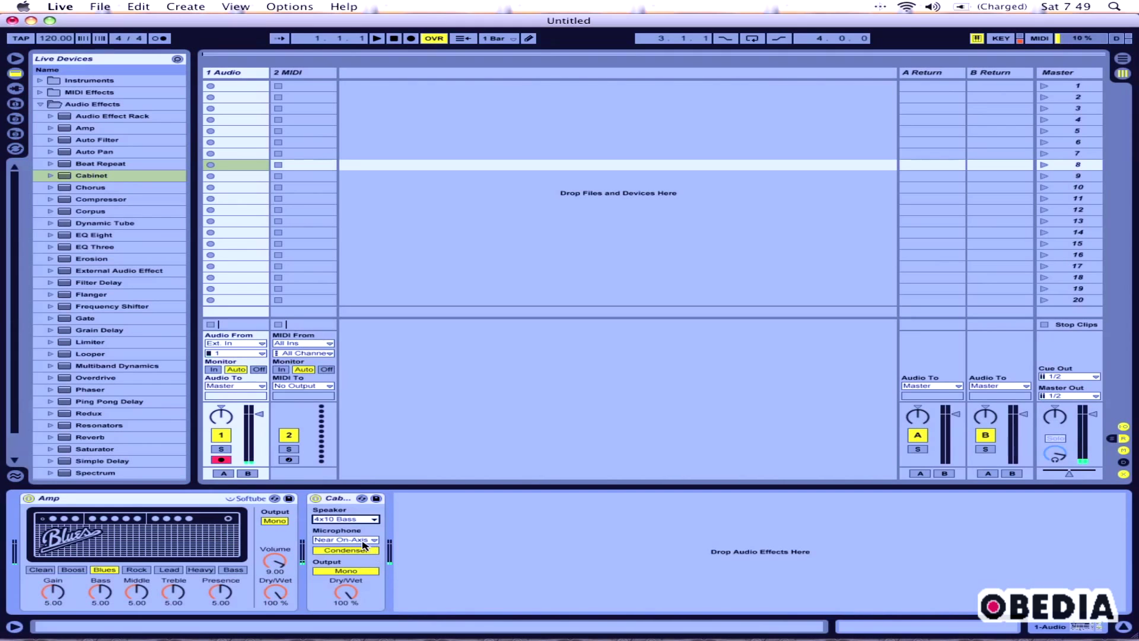
Step: Try the Far microphone position, toggle the condenser setting, then return the microphone to Near On-Axis
left_click(364, 540)
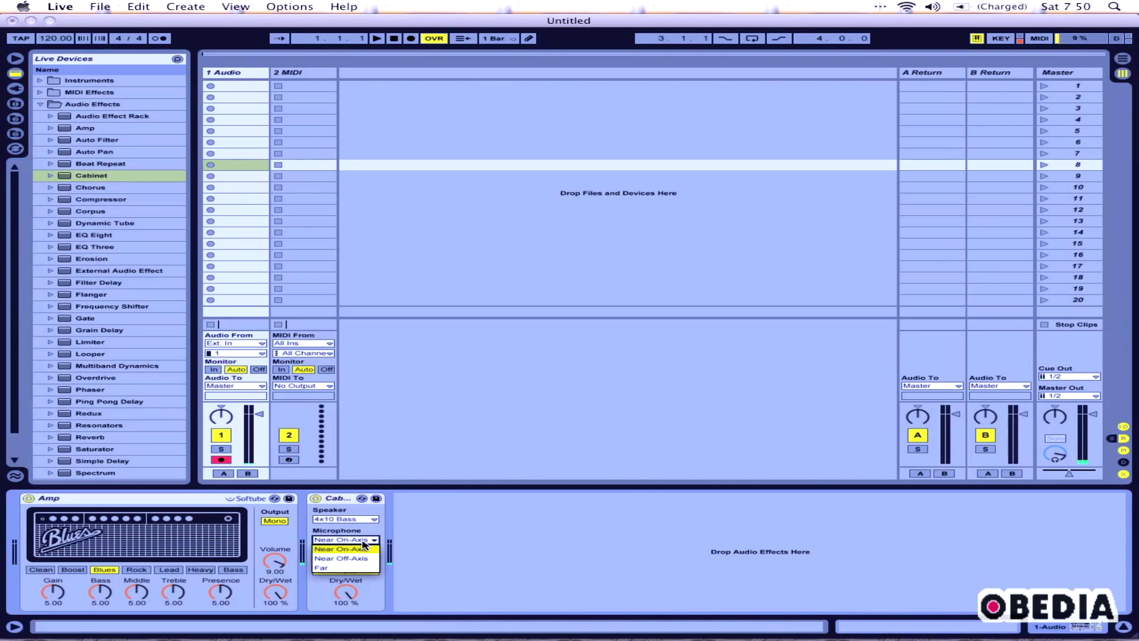
left_click(363, 547)
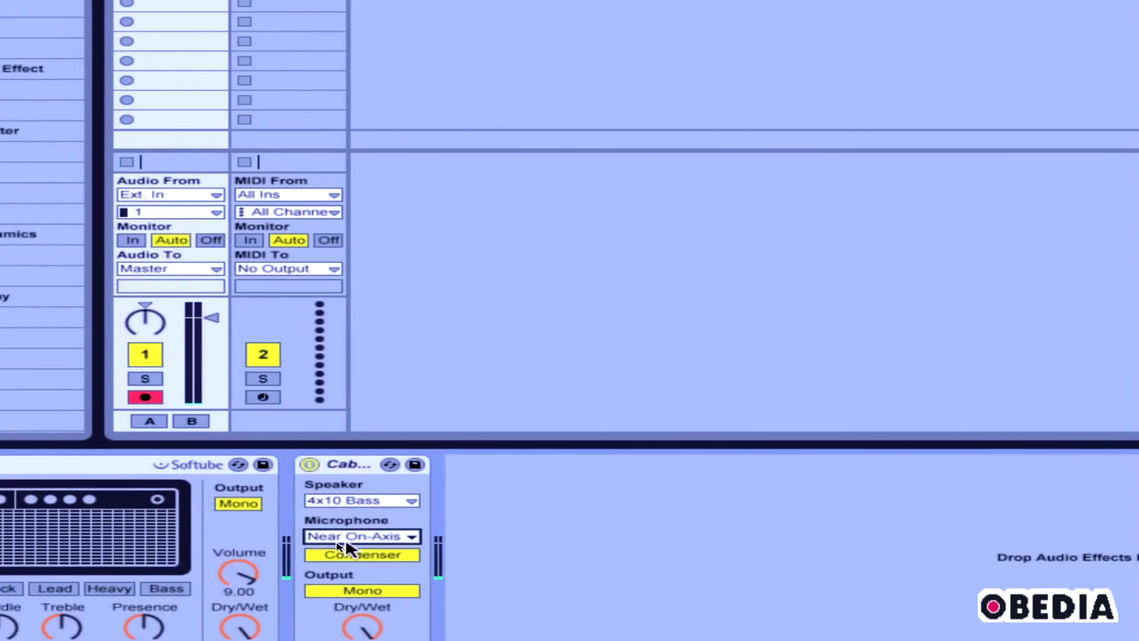
left_click(338, 541)
left_click(348, 579)
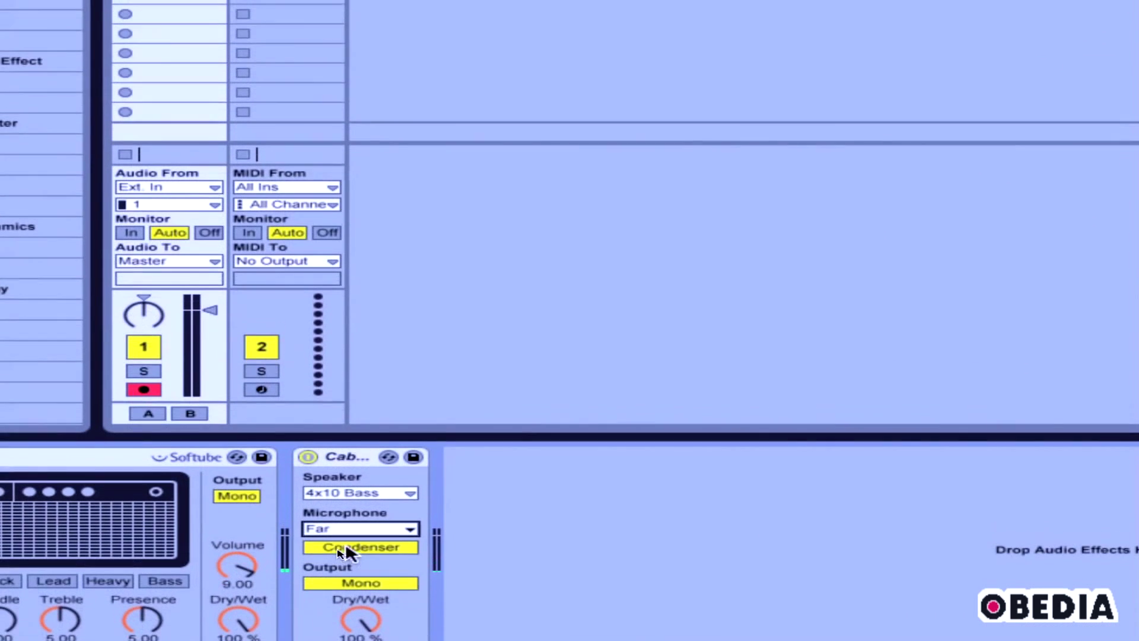
left_click(344, 537)
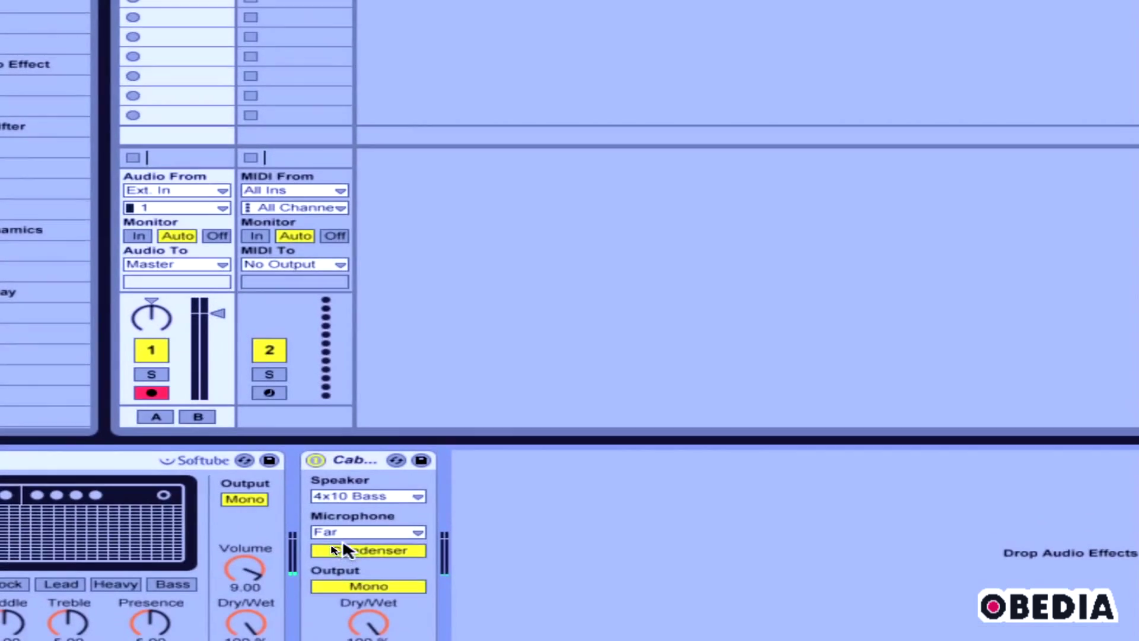
left_click(342, 534)
left_click(337, 544)
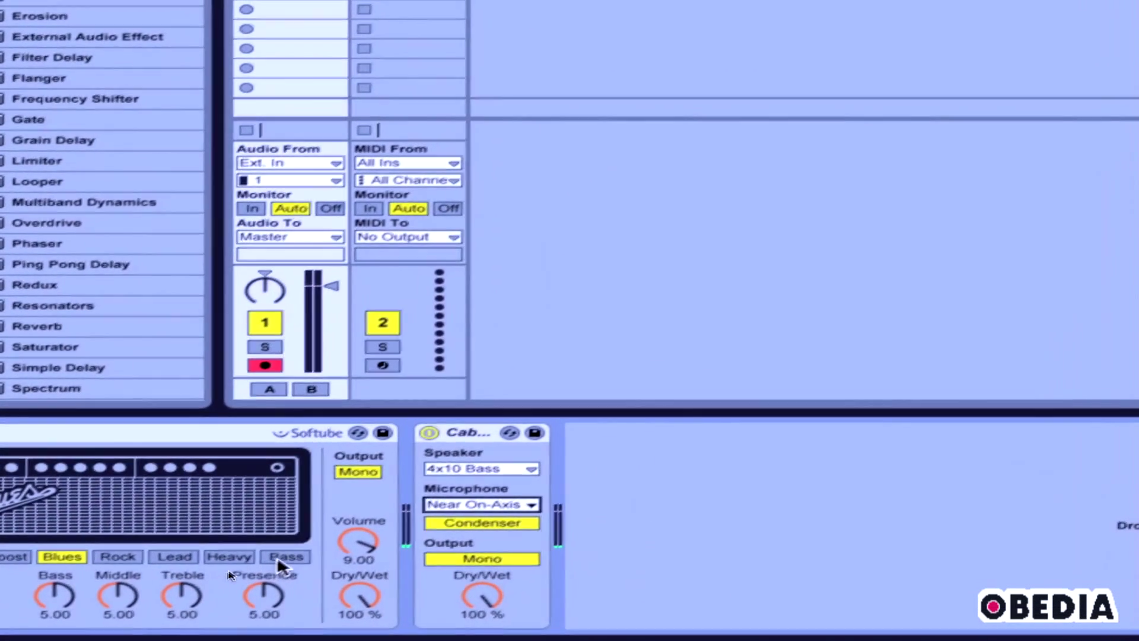
Step: Switch the Amp's model from Blues to Bass
left_click(395, 530)
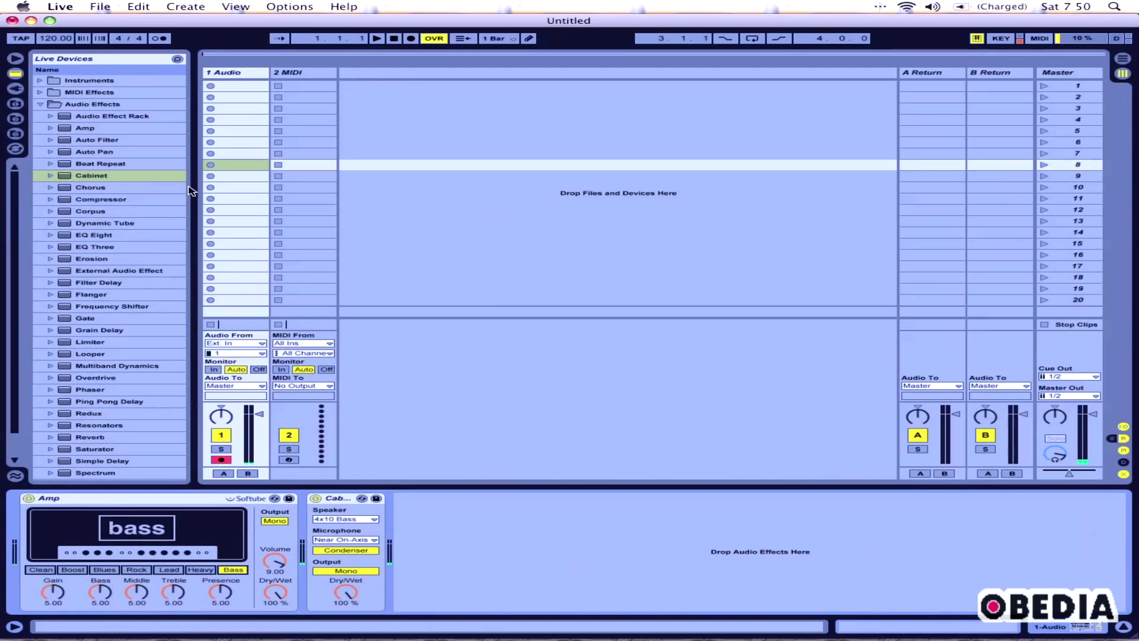
Step: Open Preferences on the Record/Warp/Launch page and check the Count-In setting
left_click(77, 8)
left_click(97, 41)
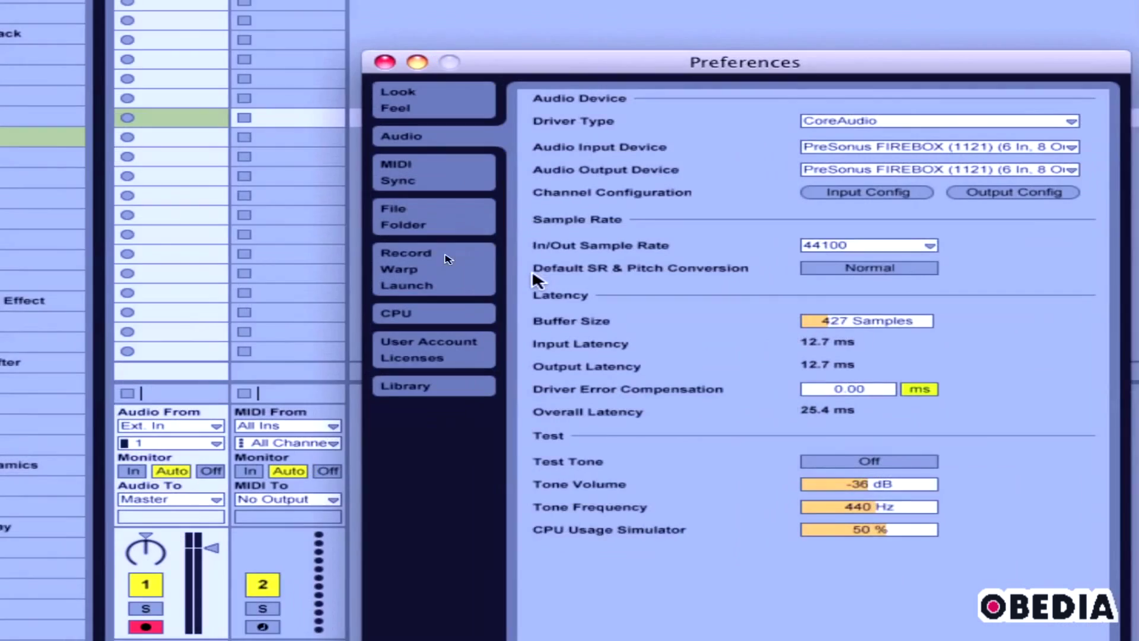
left_click(254, 241)
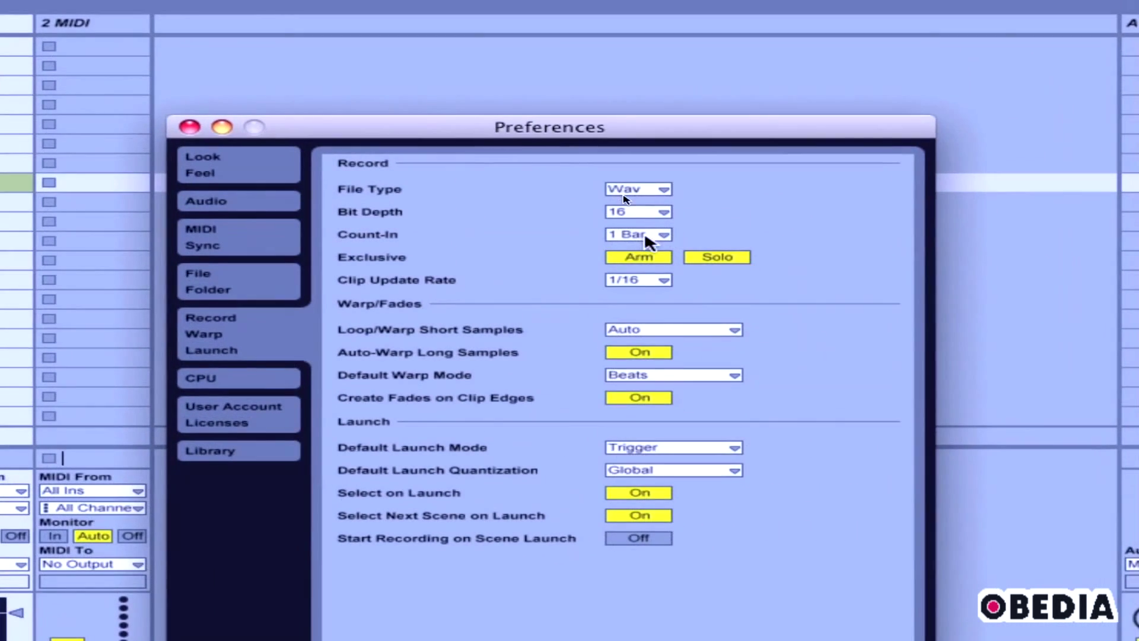
left_click(644, 234)
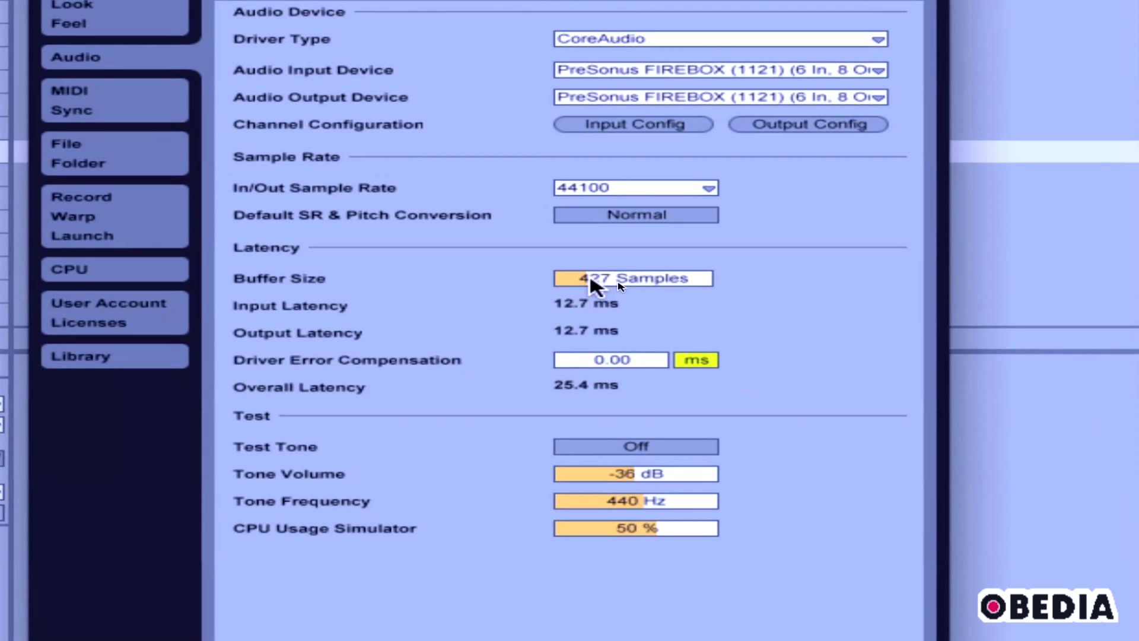
Step: Lower the audio buffer size to 284 samples
left_click_drag(593, 285, 597, 318)
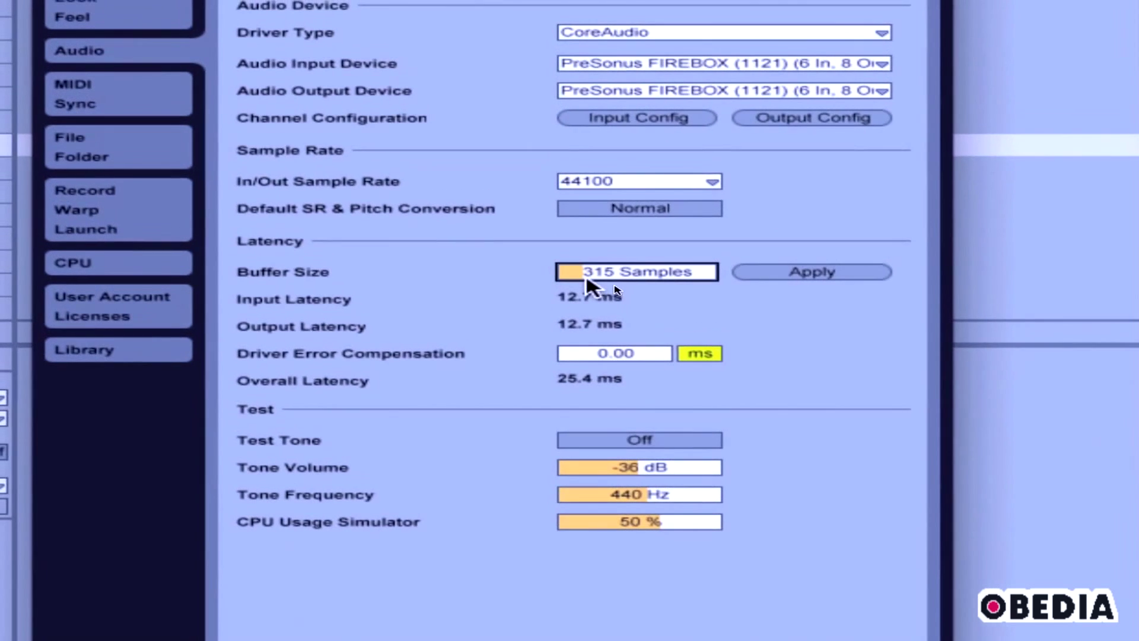
type("284")
key("Return")
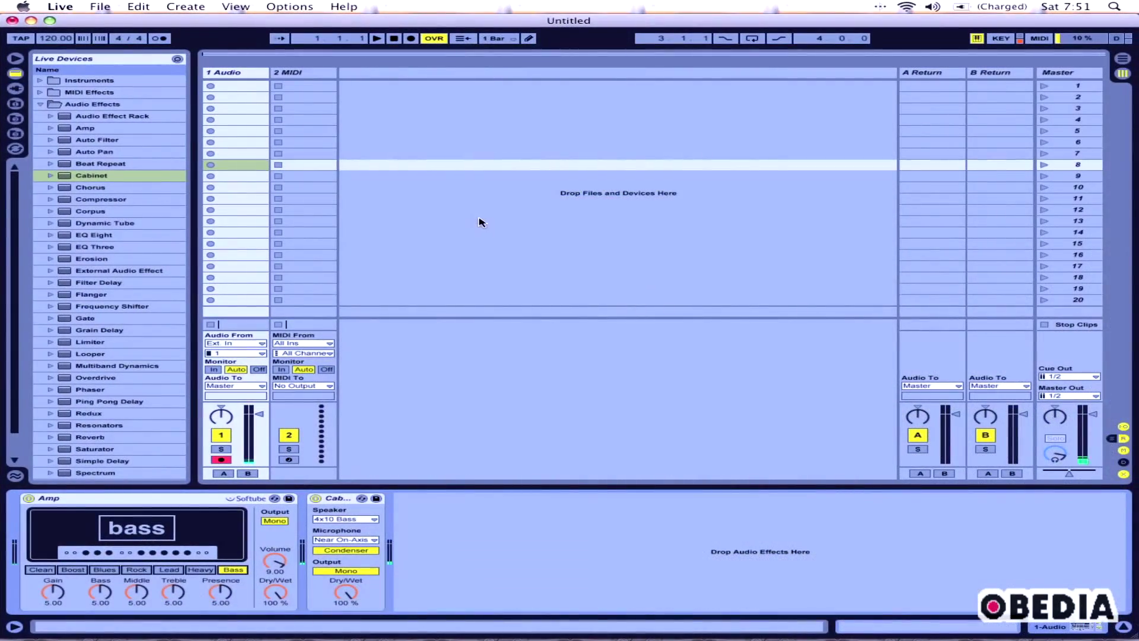
Step: Record a bass clip on 1 Audio, play it back to check it, then disarm the track
left_click(212, 89)
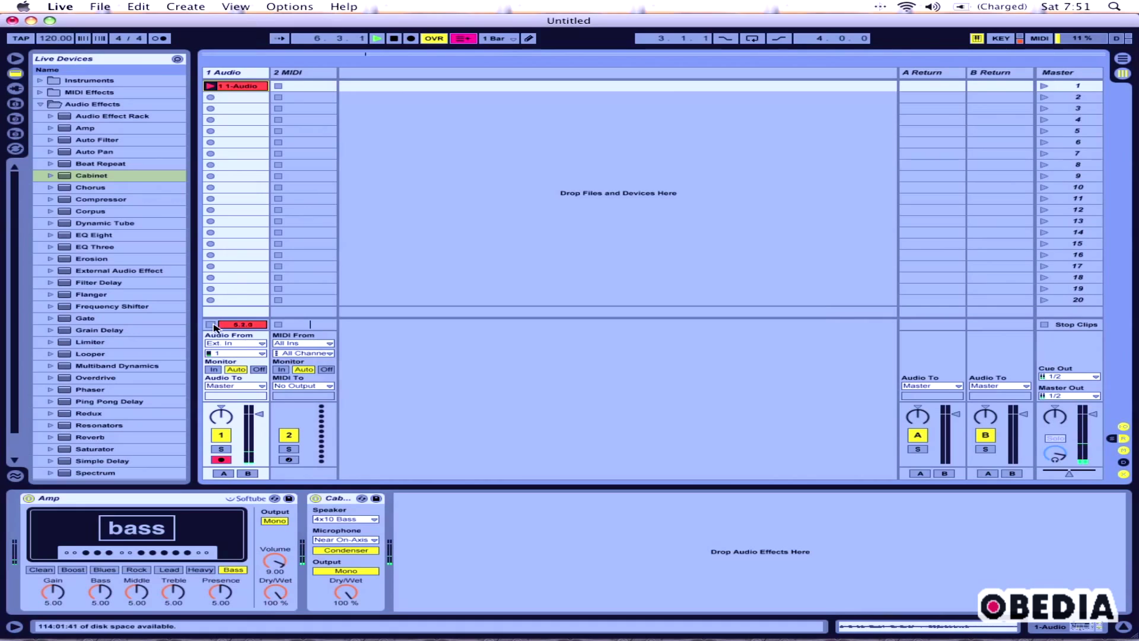
left_click(211, 325)
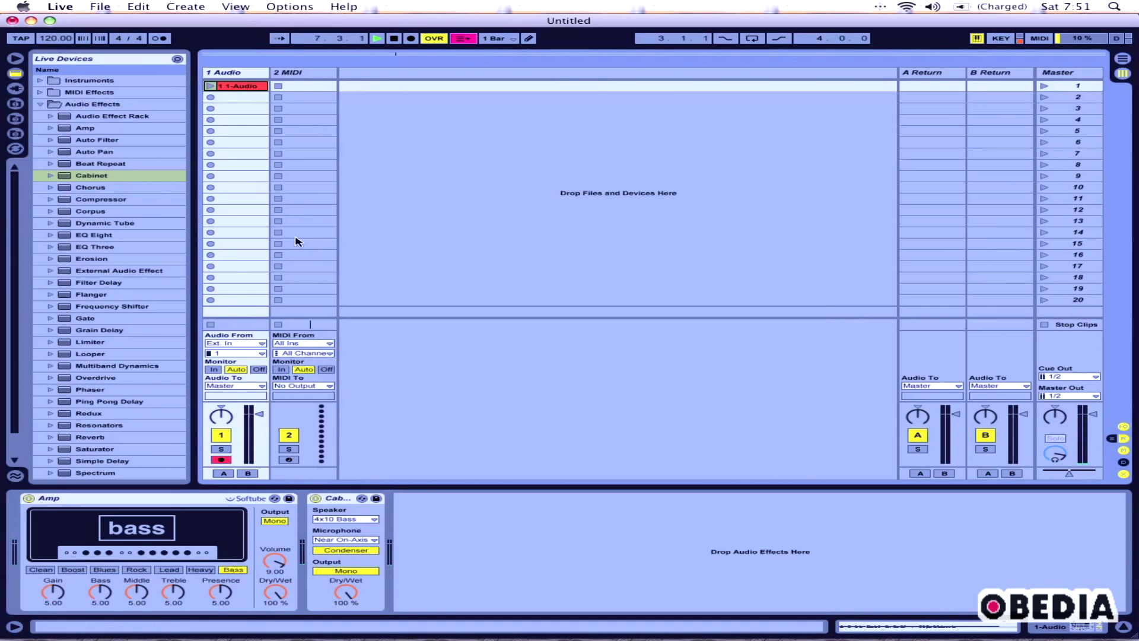
left_click(210, 86)
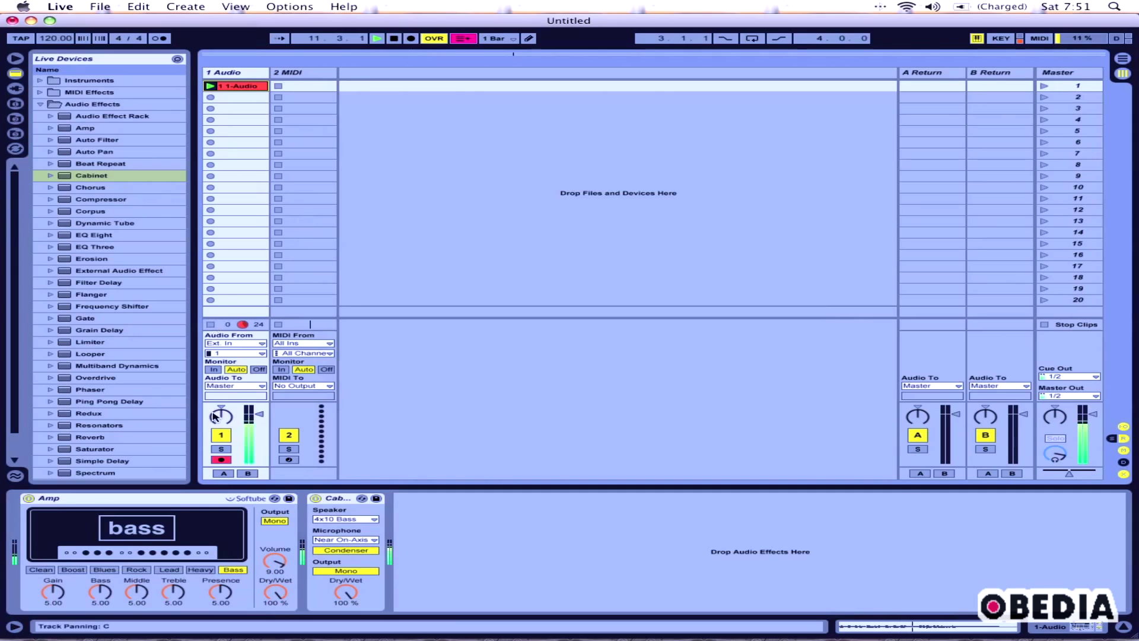
left_click(211, 325)
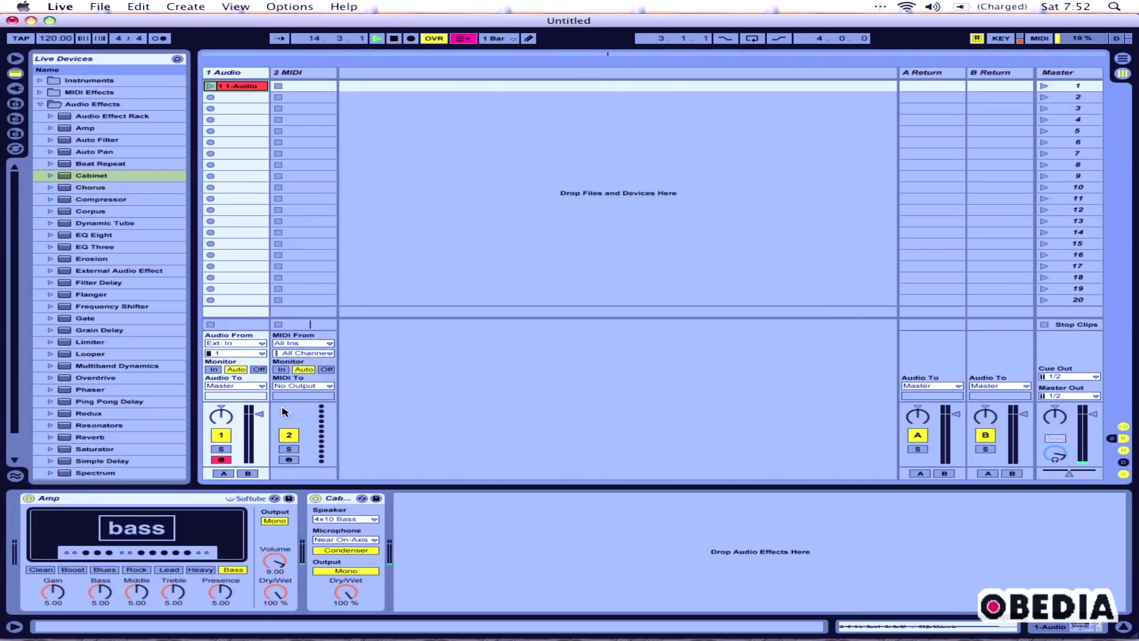
left_click(228, 459)
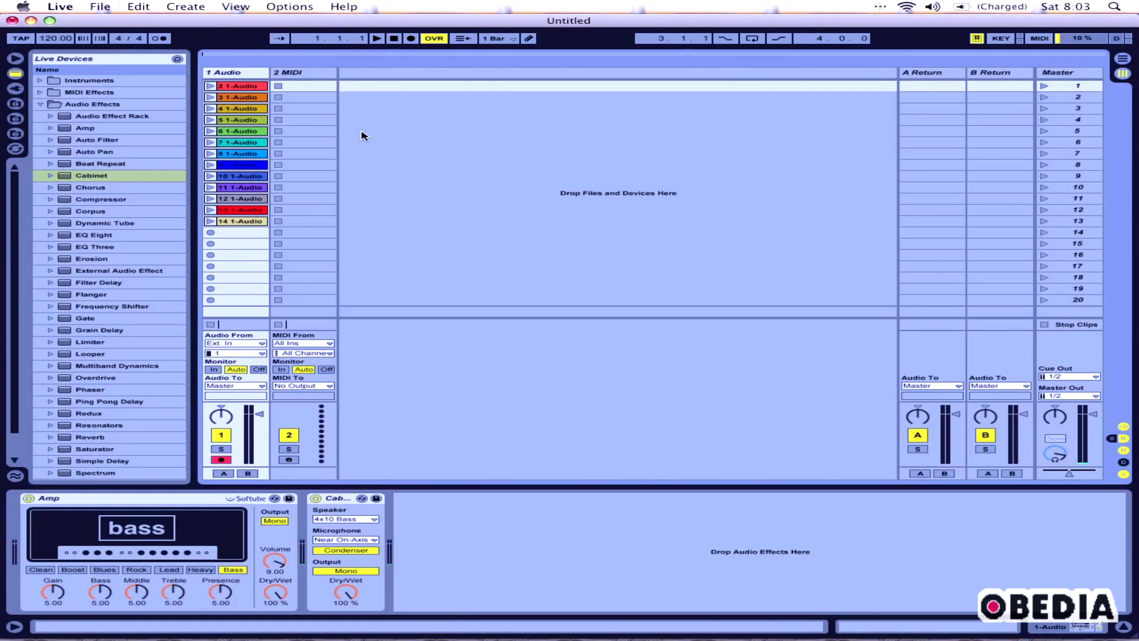
Step: Select the recorded clips from the first down to clip 14 and switch to the Arrangement view
left_click(238, 88)
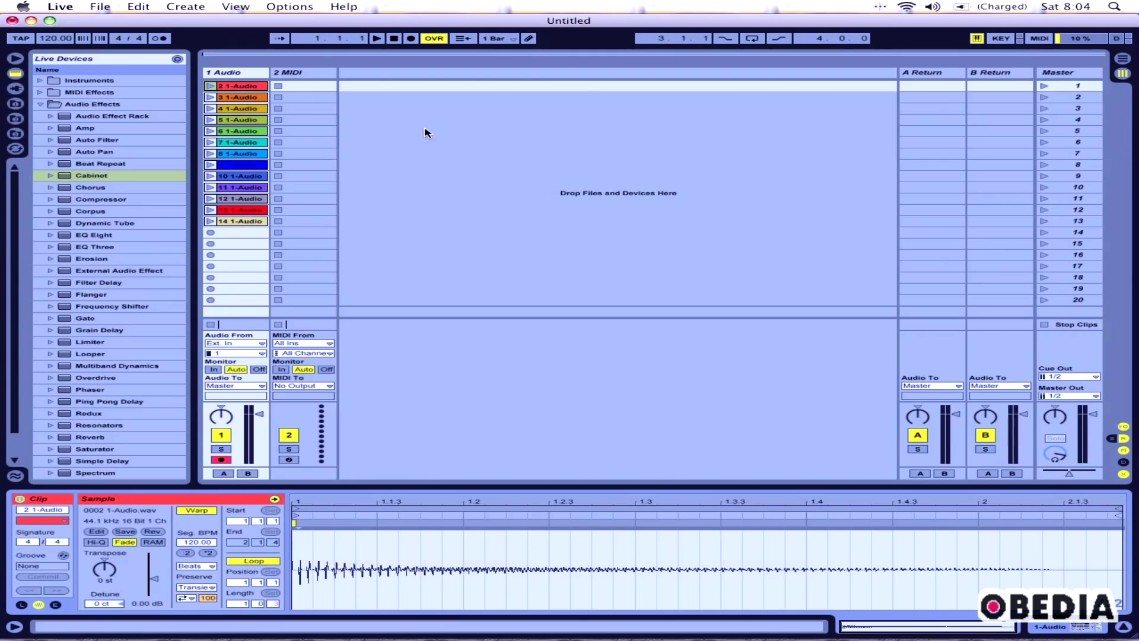
left_click(255, 75)
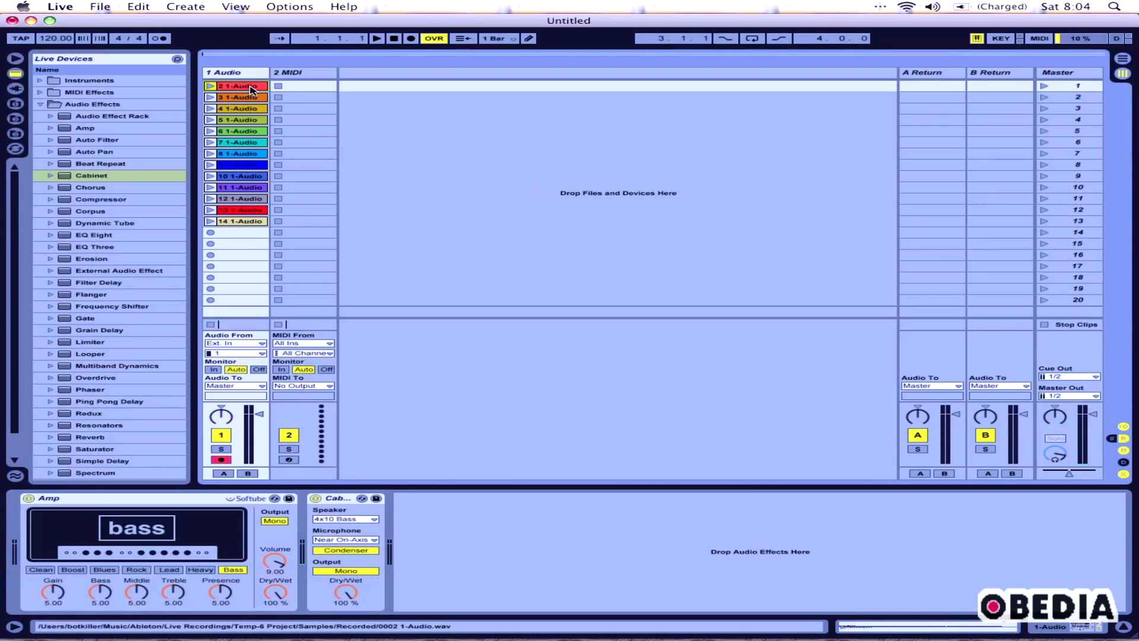
left_click(248, 226)
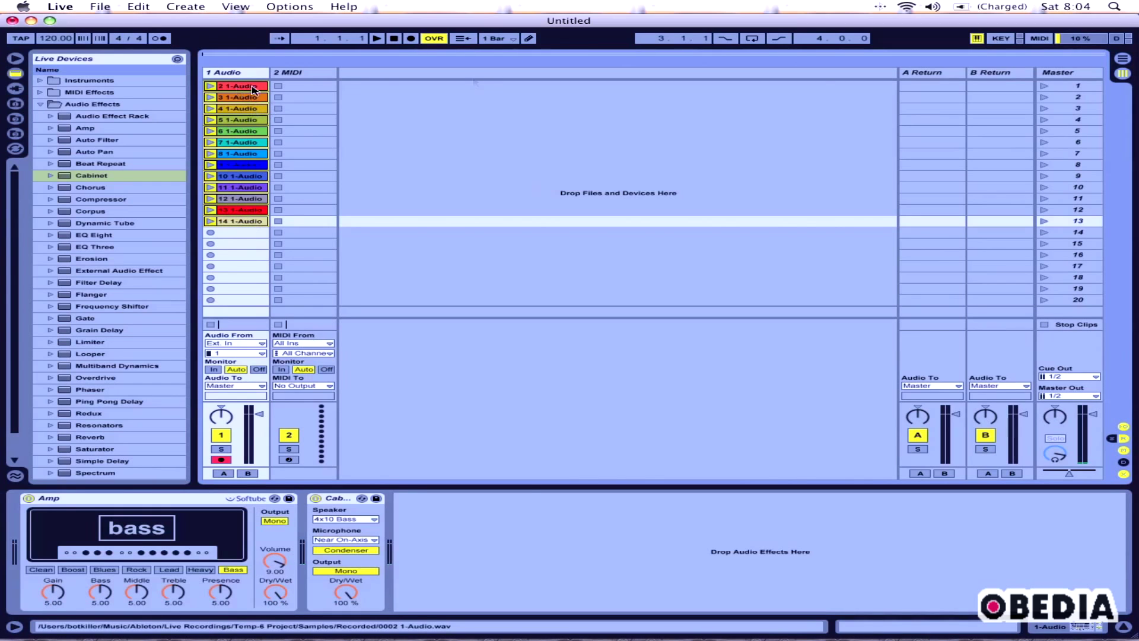
key("Right")
Step: Lay the clips end to end from bar 1 on 1 Audio and set the loop to 1.1.1–2.2.1
left_click(1121, 59)
left_click_drag(1113, 61, 209, 141)
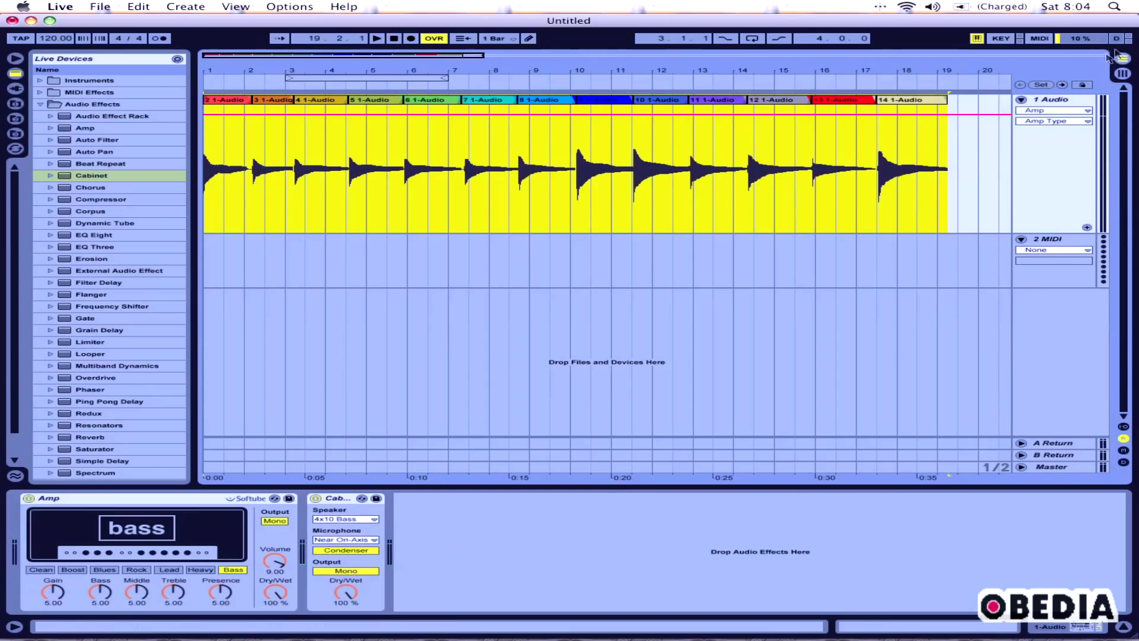
key("shift+question")
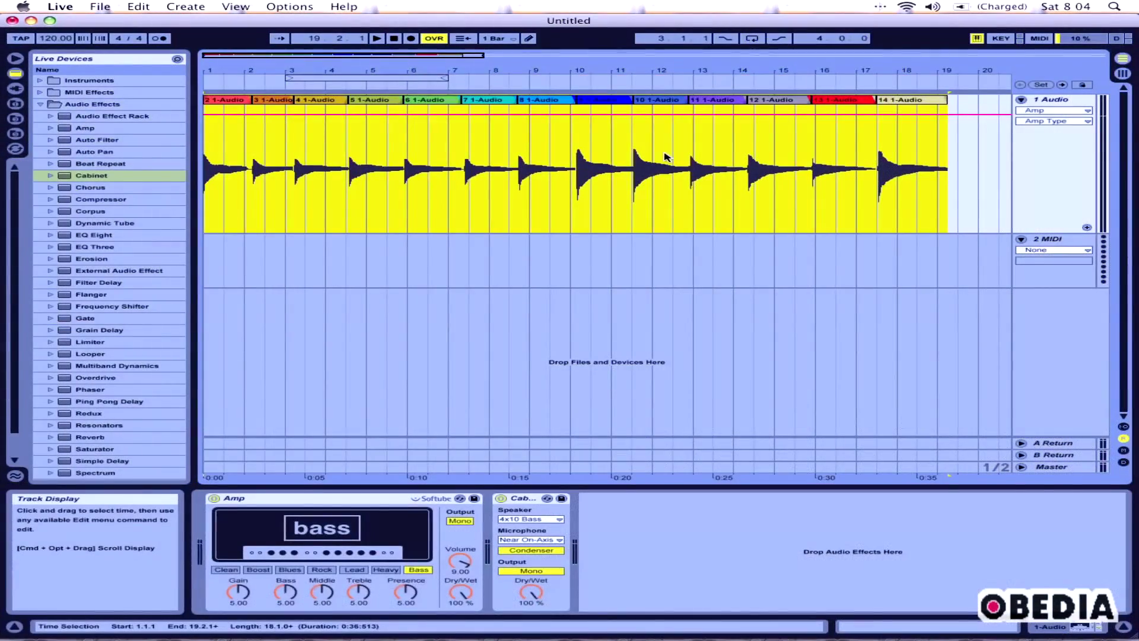
left_click(223, 101)
left_click(236, 105)
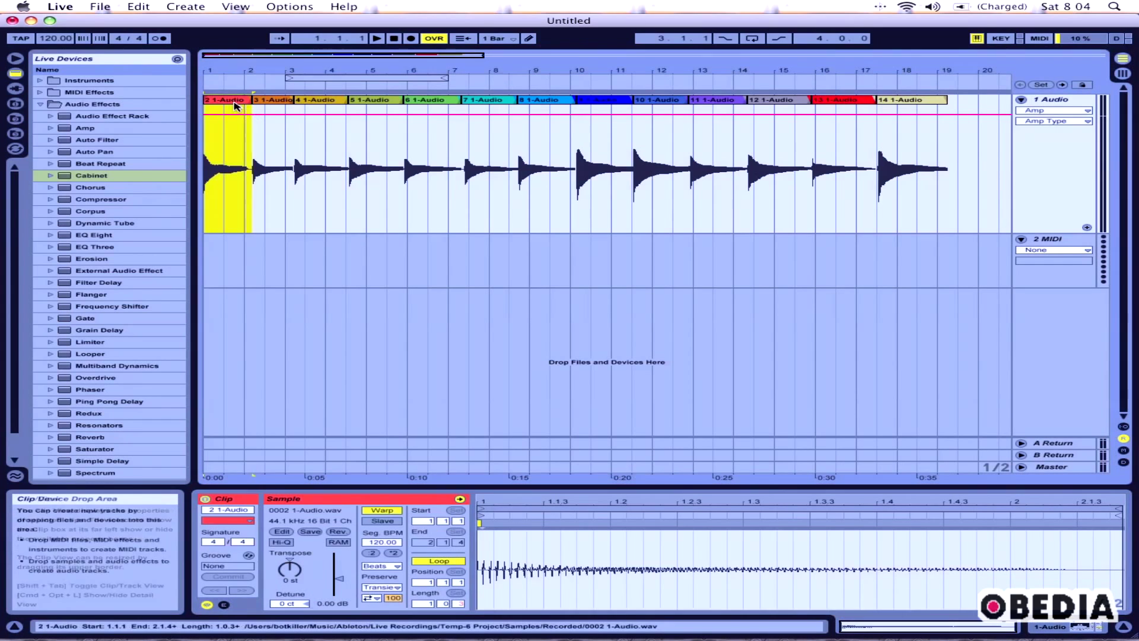
mouse_move(438, 77)
left_mouse_down()
mouse_move(246, 77)
mouse_move(243, 104)
left_mouse_up()
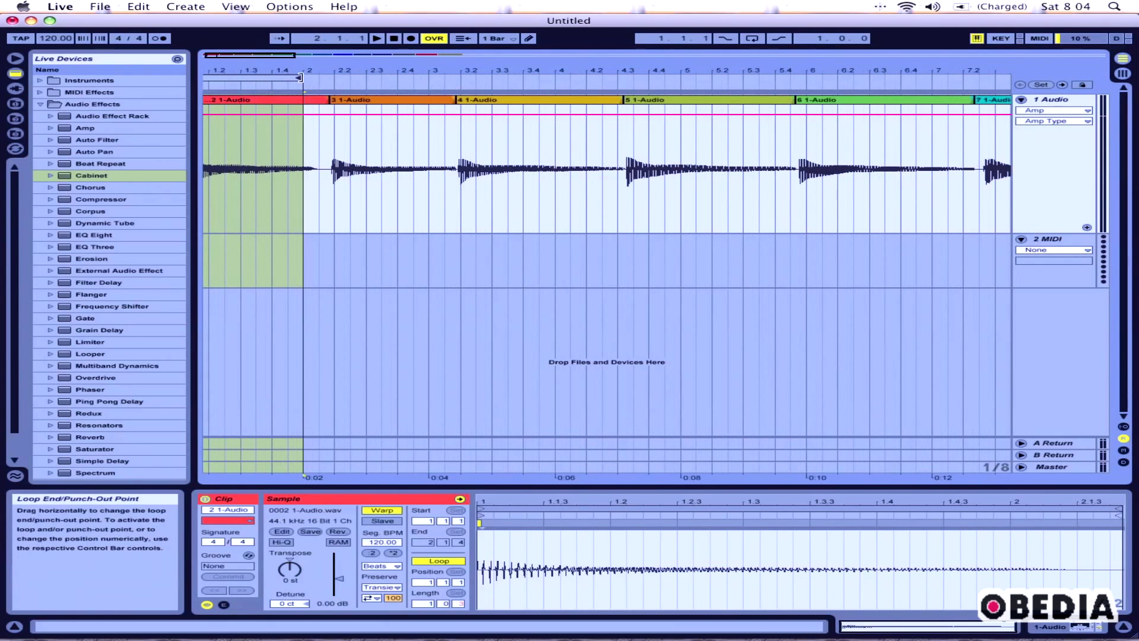
left_click_drag(300, 77, 344, 77)
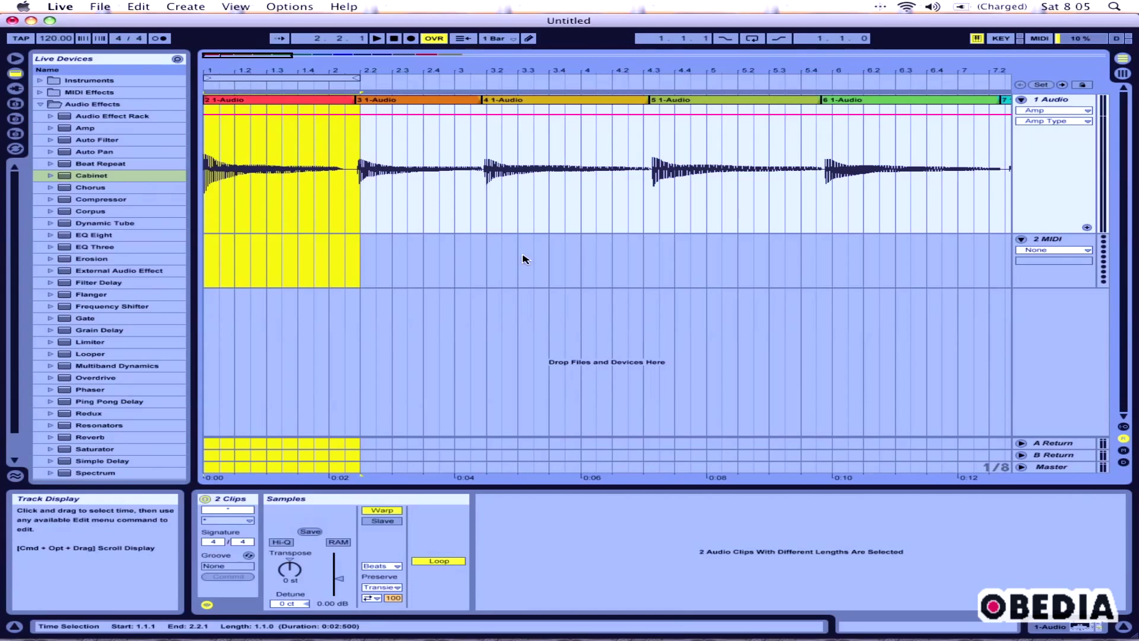
Step: Select the 1.1.1–2.2.1 loop range and open Export Audio/Video to render the Master track
mouse_move(305, 69)
left_mouse_down()
mouse_move(307, 82)
mouse_move(307, 66)
left_mouse_up()
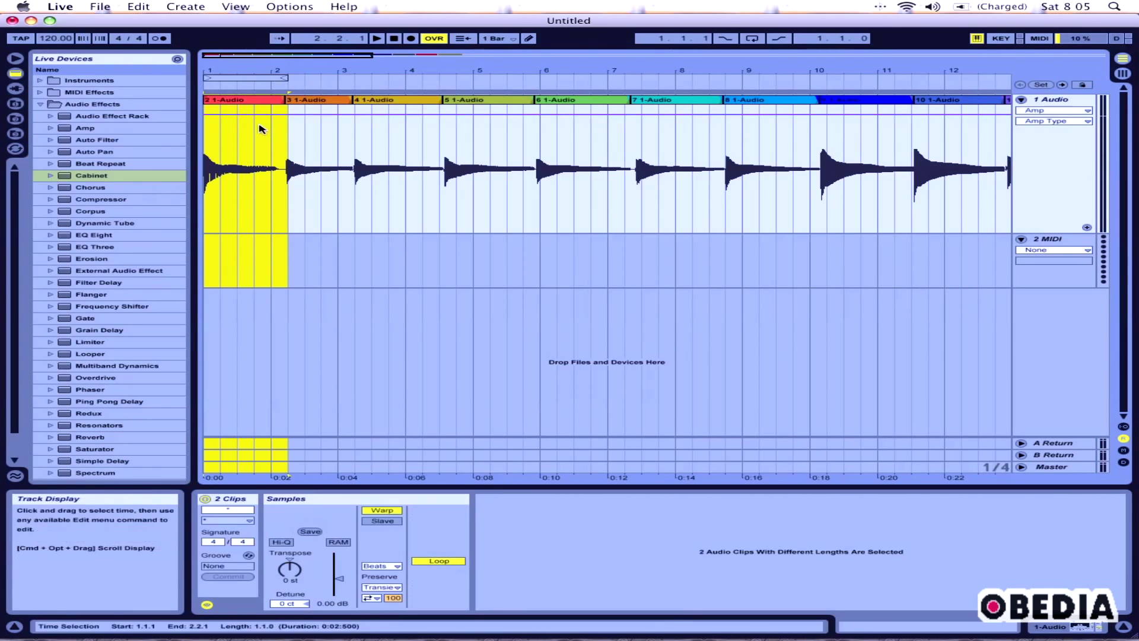
left_click(248, 78)
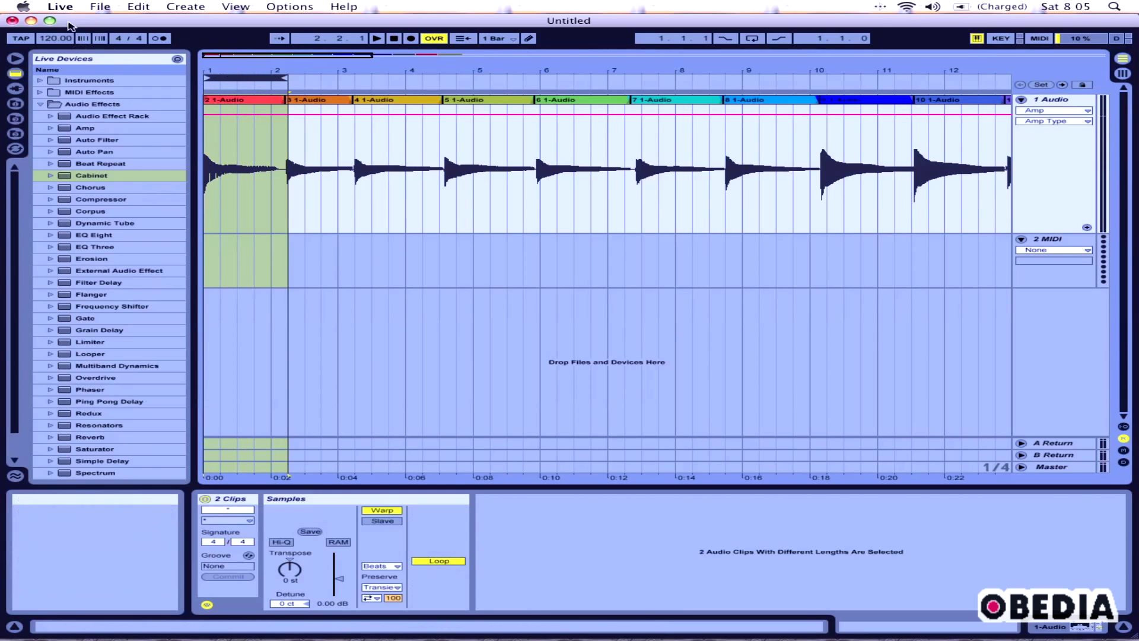
left_click(100, 6)
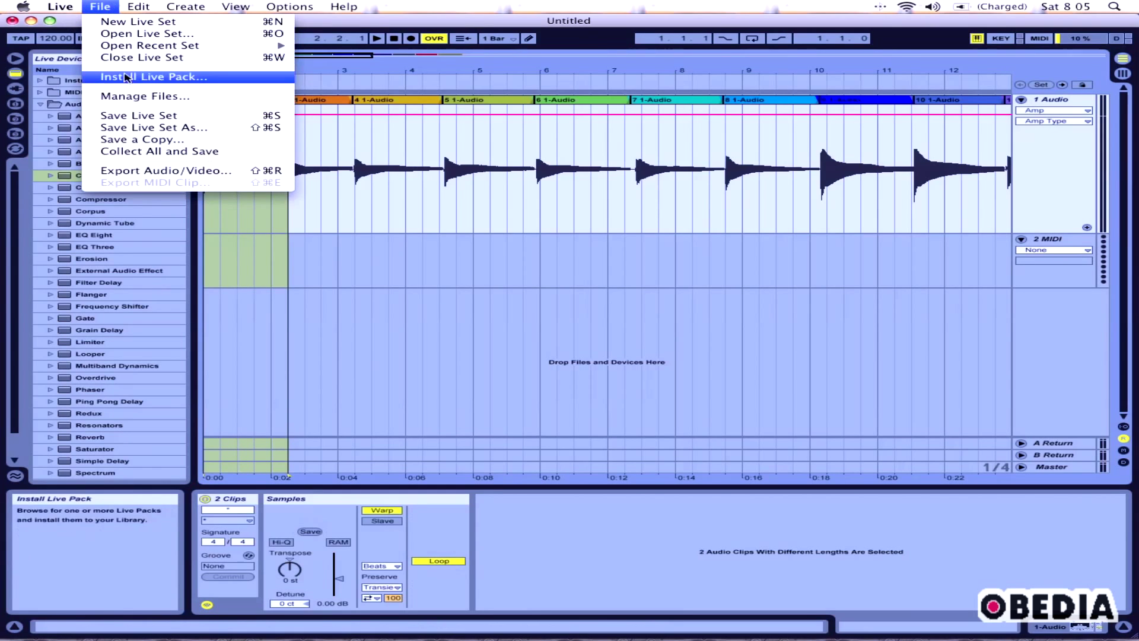
left_click(201, 171)
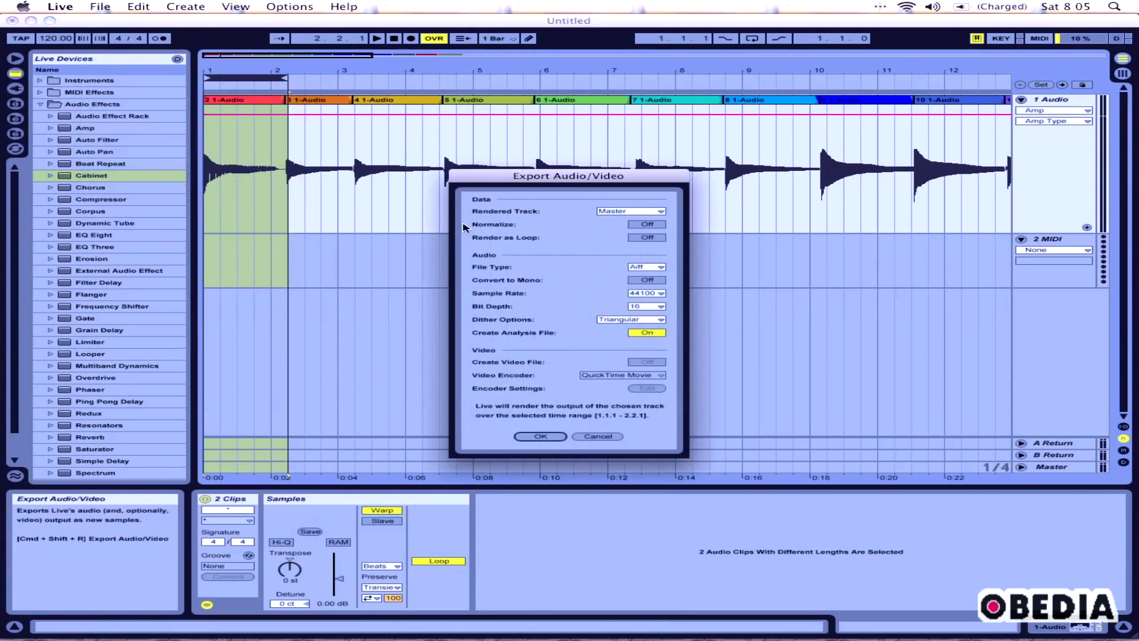